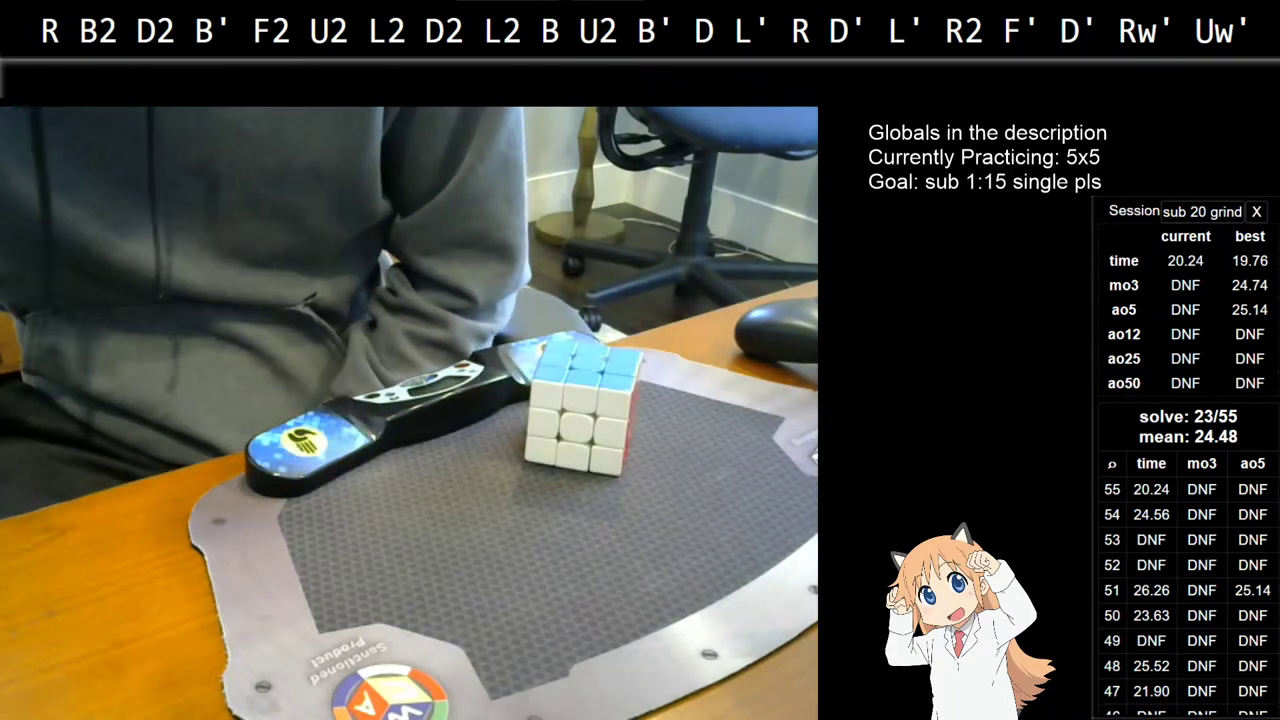
pyautogui.hotkey('ctrl', '3')
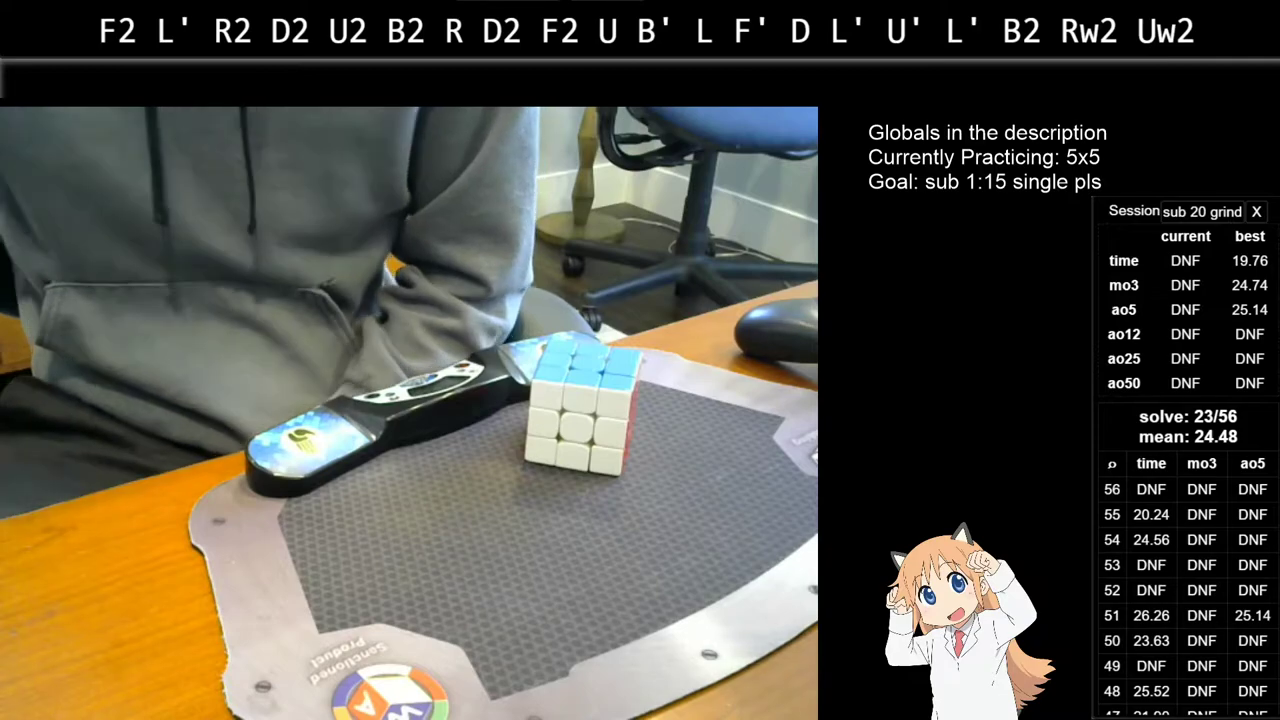